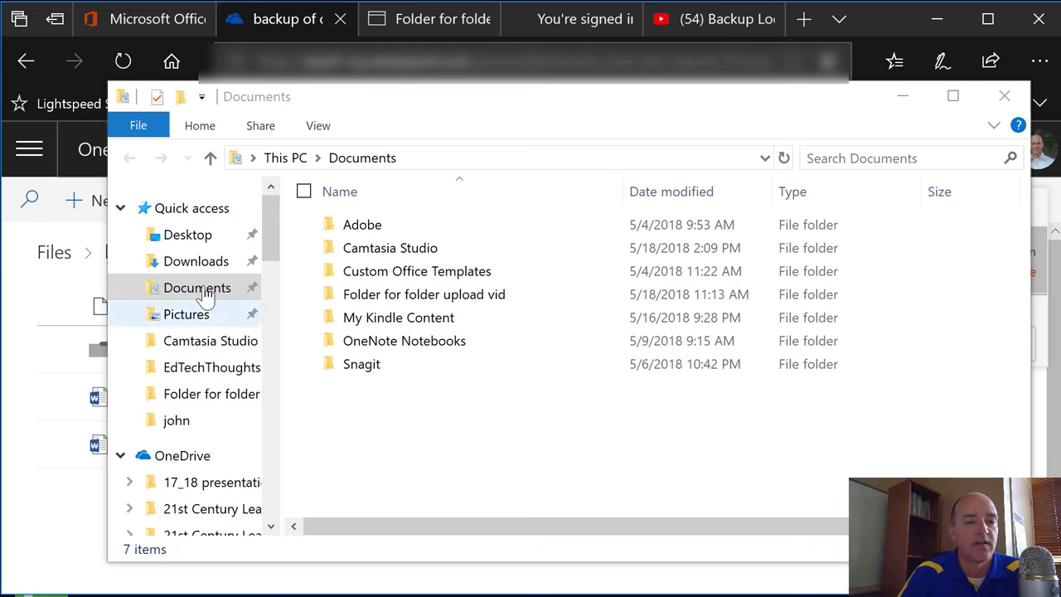
Step: Reposition the Documents window slightly up and to the left
{"action": "left_click_drag", "start_coordinate": [323, 96], "coordinate": [280, 54]}
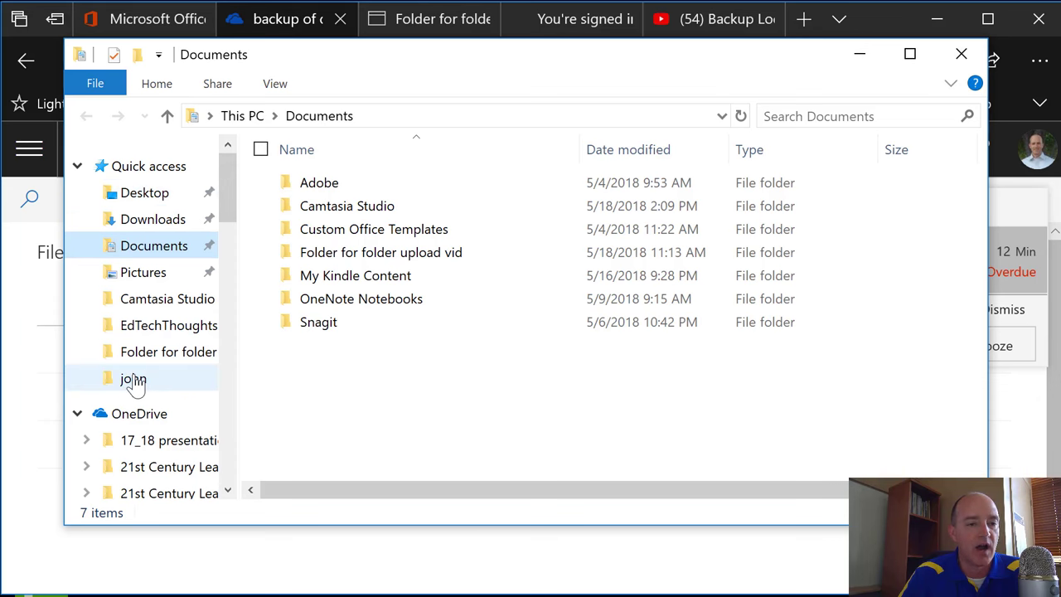
{"action": "scroll", "coordinate": [133, 352], "scroll_direction": "down", "scroll_amount": 1}
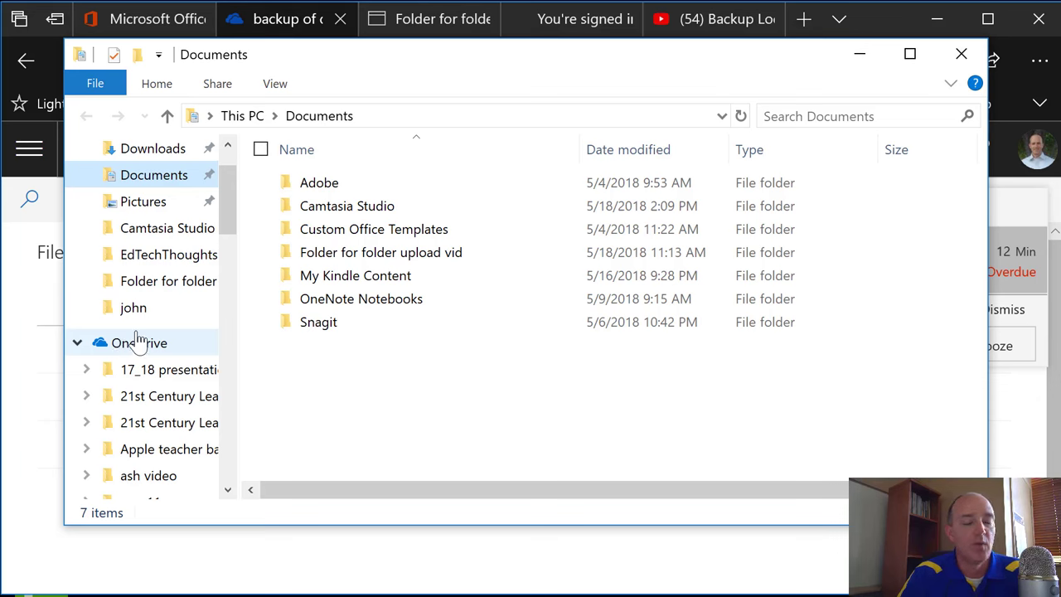
{"action": "scroll", "coordinate": [138, 260], "scroll_direction": "down", "scroll_amount": 2}
{"action": "scroll", "coordinate": [137, 261], "scroll_direction": "down", "scroll_amount": 3}
{"action": "scroll", "coordinate": [137, 259], "scroll_direction": "down", "scroll_amount": 2}
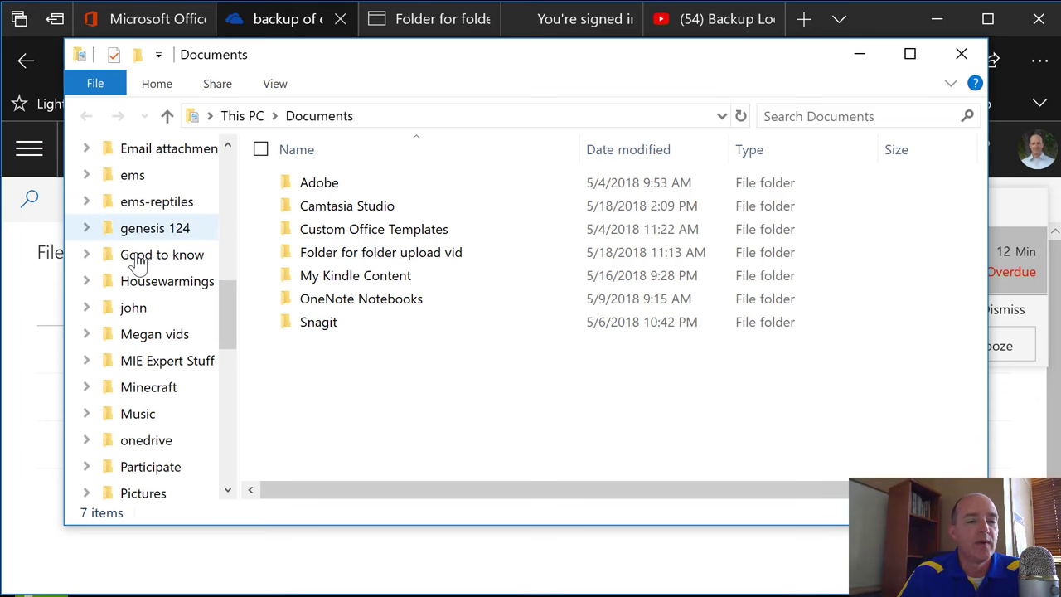
{"action": "scroll", "coordinate": [135, 257], "scroll_direction": "down", "scroll_amount": 5}
{"action": "scroll", "coordinate": [135, 261], "scroll_direction": "down", "scroll_amount": 3}
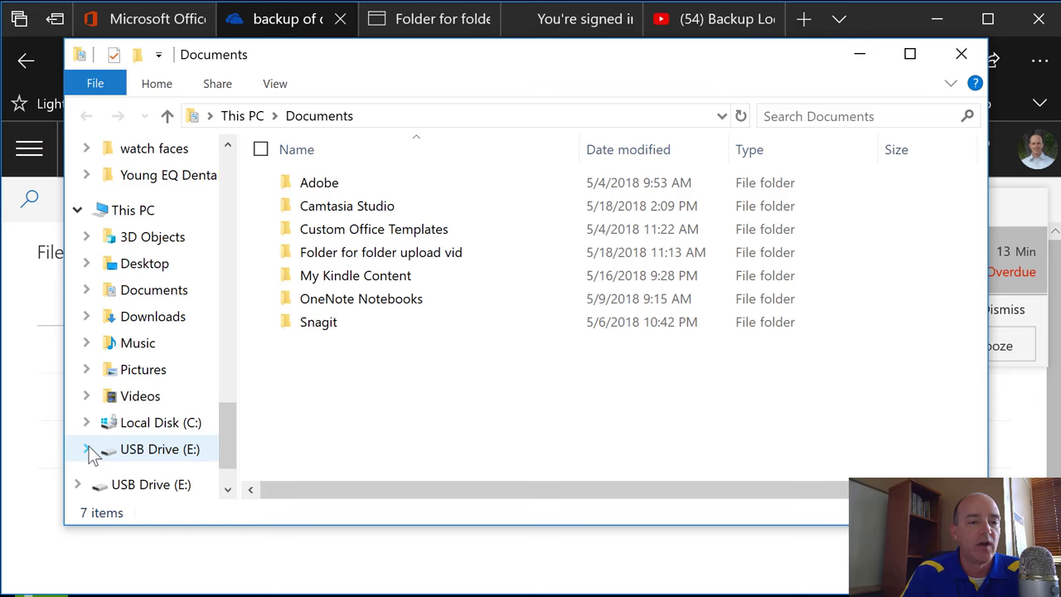
Step: Show and browse the contents of USB Drive (E:)
{"action": "left_click", "coordinate": [131, 453]}
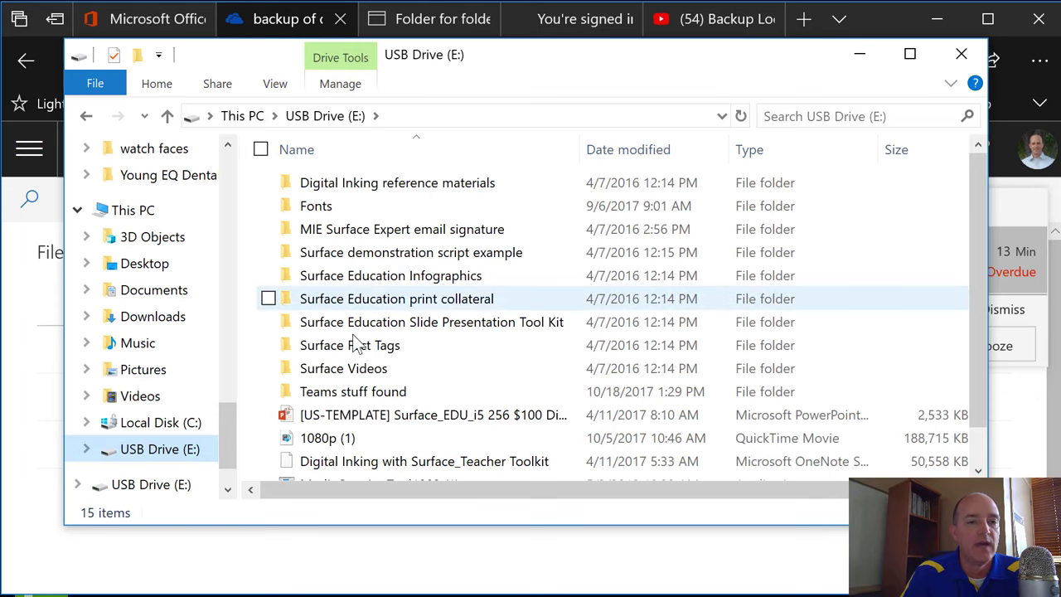
{"action": "scroll", "coordinate": [391, 308], "scroll_direction": "down", "scroll_amount": 1}
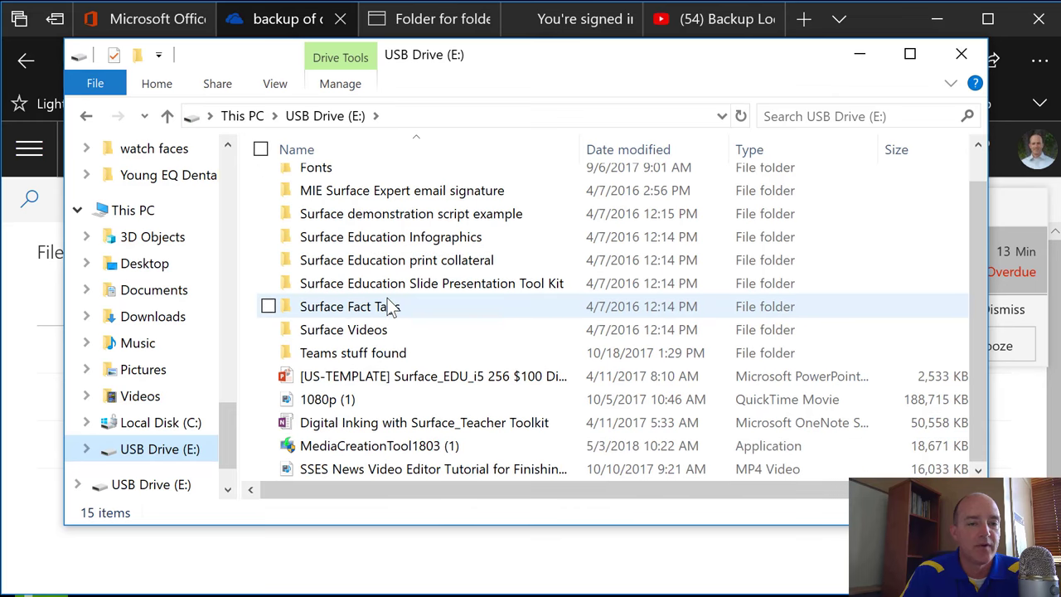
{"action": "scroll", "coordinate": [396, 378], "scroll_direction": "up", "scroll_amount": 1}
{"action": "scroll", "coordinate": [397, 378], "scroll_direction": "down", "scroll_amount": 1}
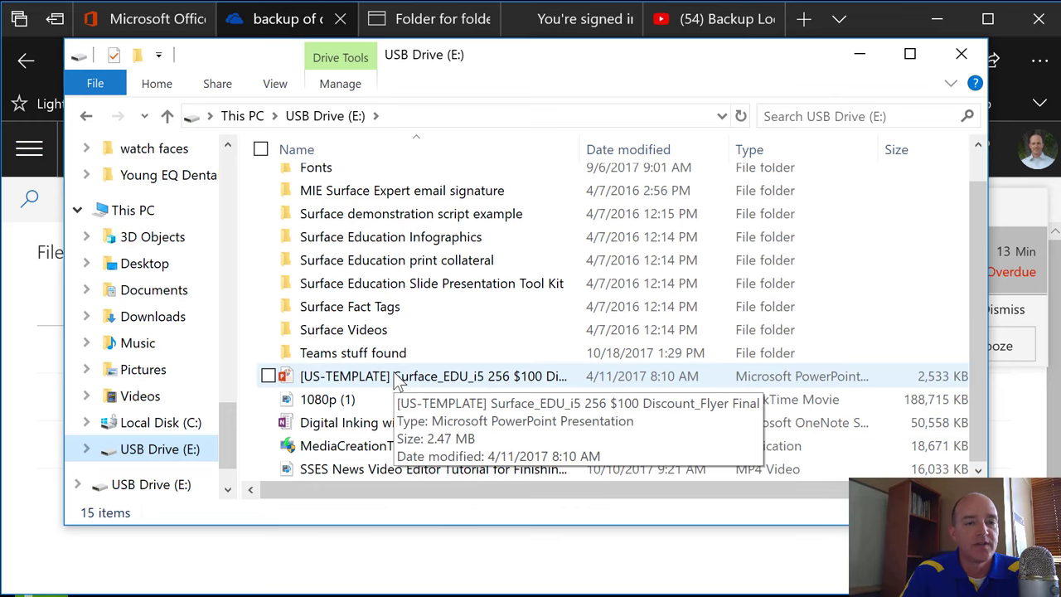
{"action": "scroll", "coordinate": [396, 380], "scroll_direction": "up", "scroll_amount": 1}
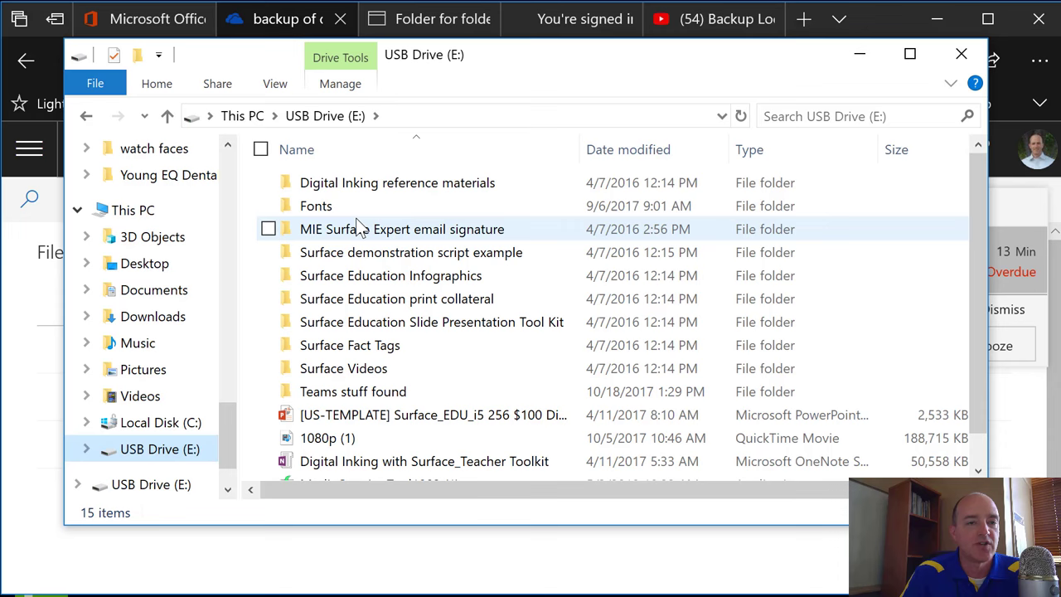
Step: Open a second File Explorer window of the drive and shift it right
{"action": "left_click", "coordinate": [88, 81]}
{"action": "mouse_move", "coordinate": [162, 120]}
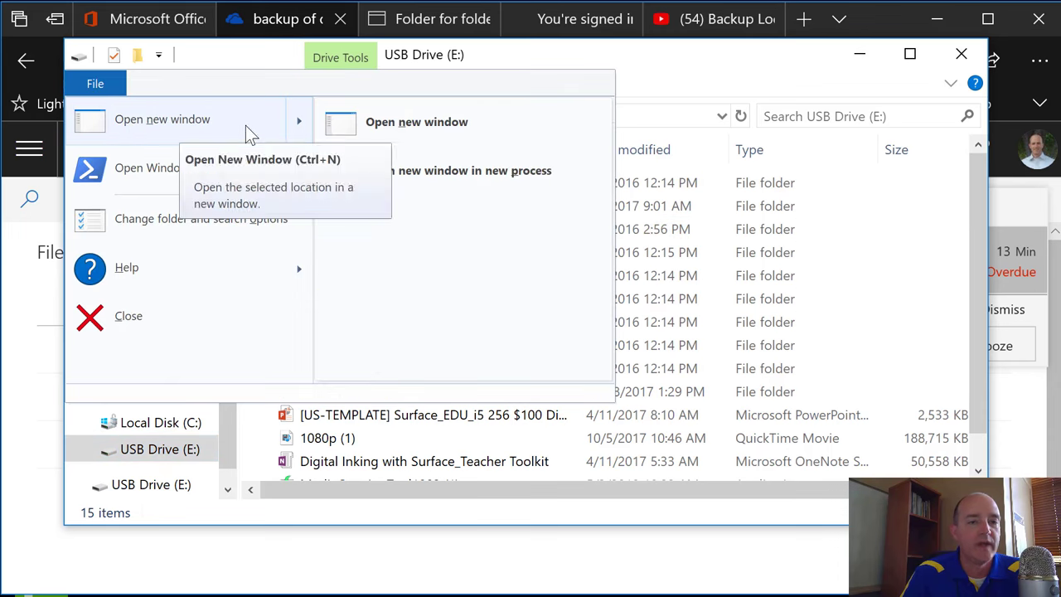
{"action": "left_click", "coordinate": [396, 121]}
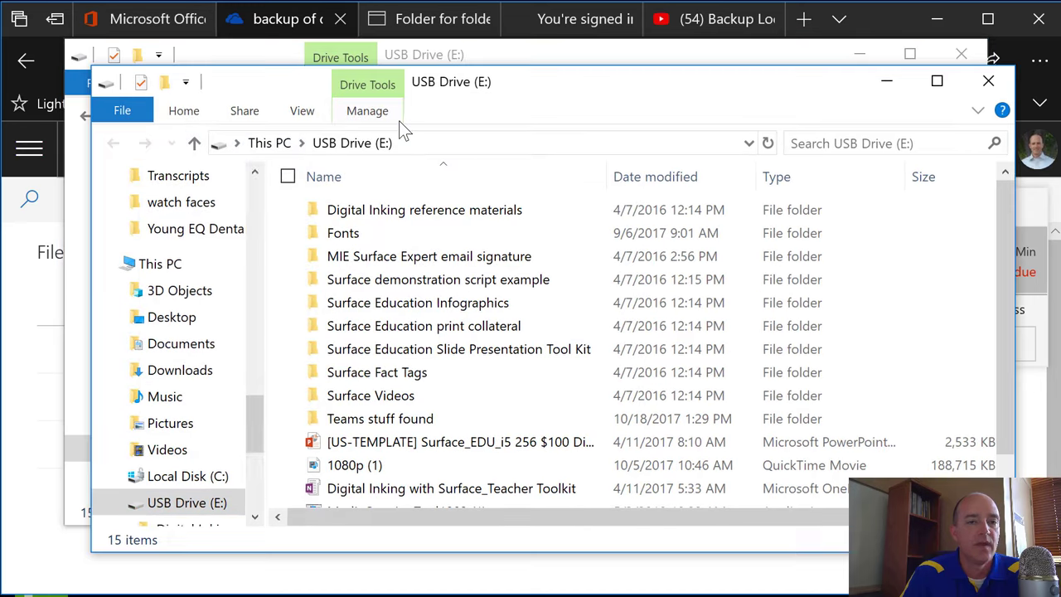
{"action": "left_click_drag", "start_coordinate": [548, 83], "coordinate": [572, 88]}
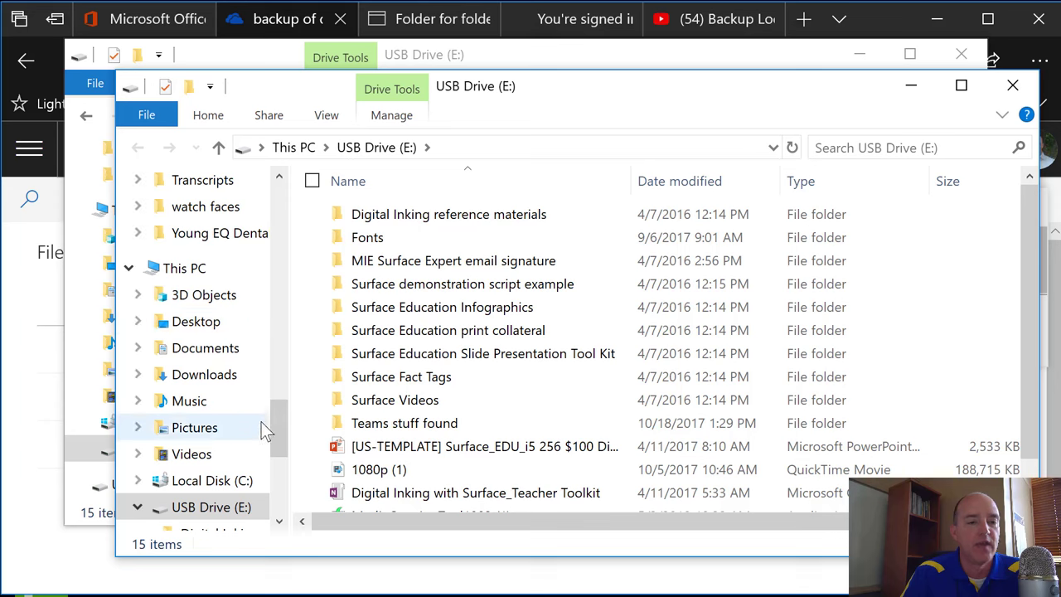
{"action": "left_click_drag", "start_coordinate": [279, 424], "coordinate": [307, 202]}
Step: Show Documents in the new window, with USB Drive (E:) on the left and Documents on the right
{"action": "left_click", "coordinate": [220, 280]}
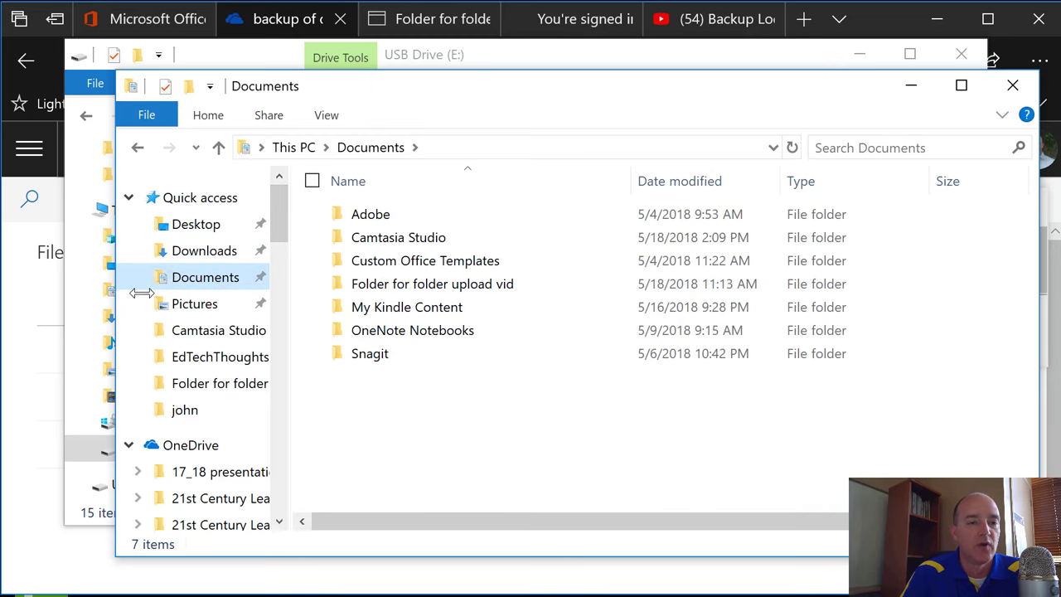
{"action": "left_click_drag", "start_coordinate": [117, 295], "coordinate": [491, 317]}
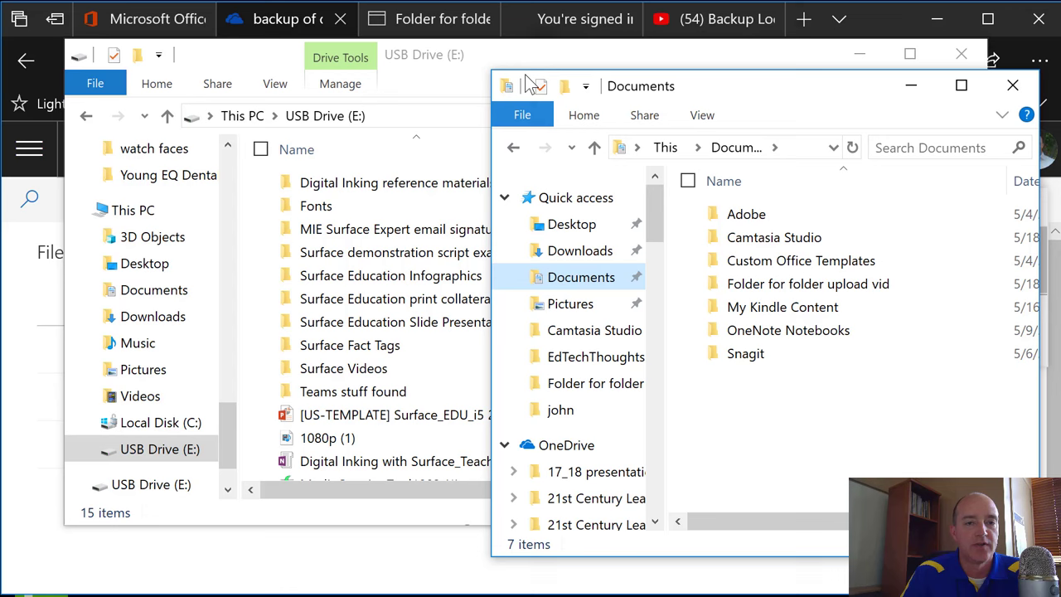
{"action": "left_click", "coordinate": [525, 63]}
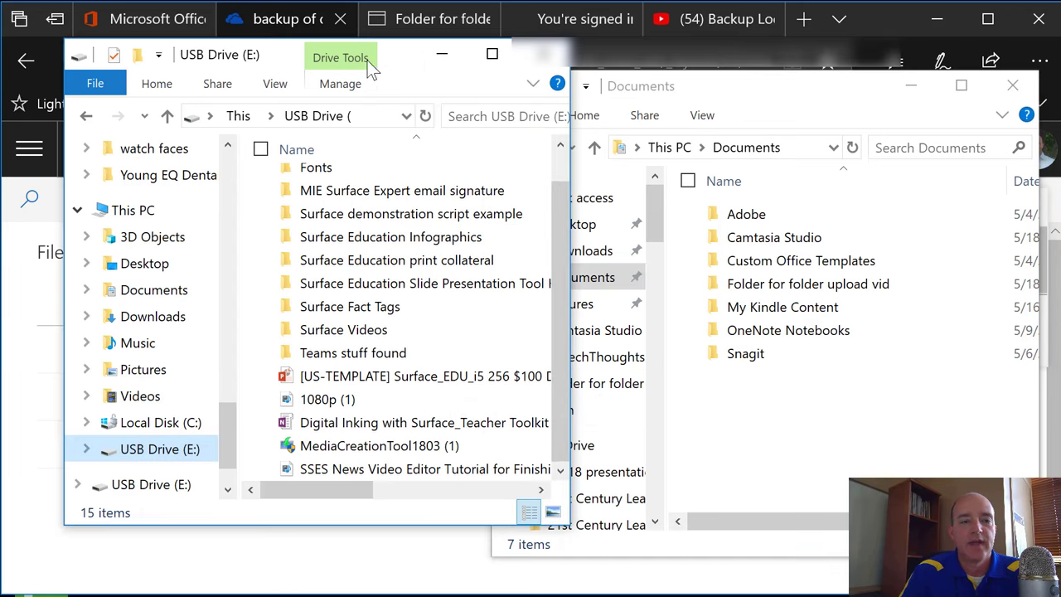
{"action": "left_click_drag", "start_coordinate": [371, 71], "coordinate": [308, 84]}
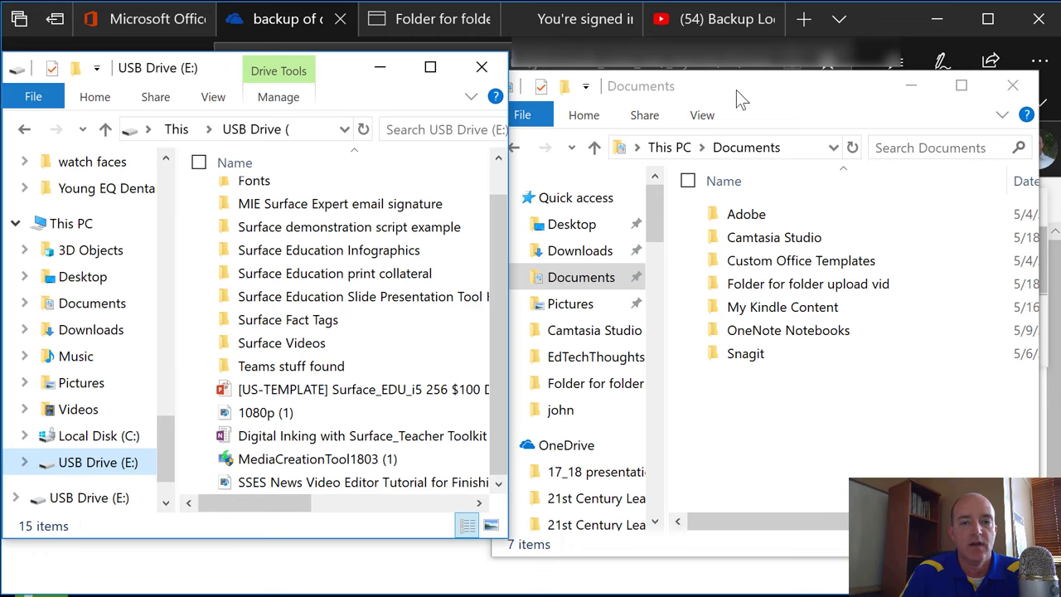
{"action": "left_click_drag", "start_coordinate": [737, 90], "coordinate": [756, 69]}
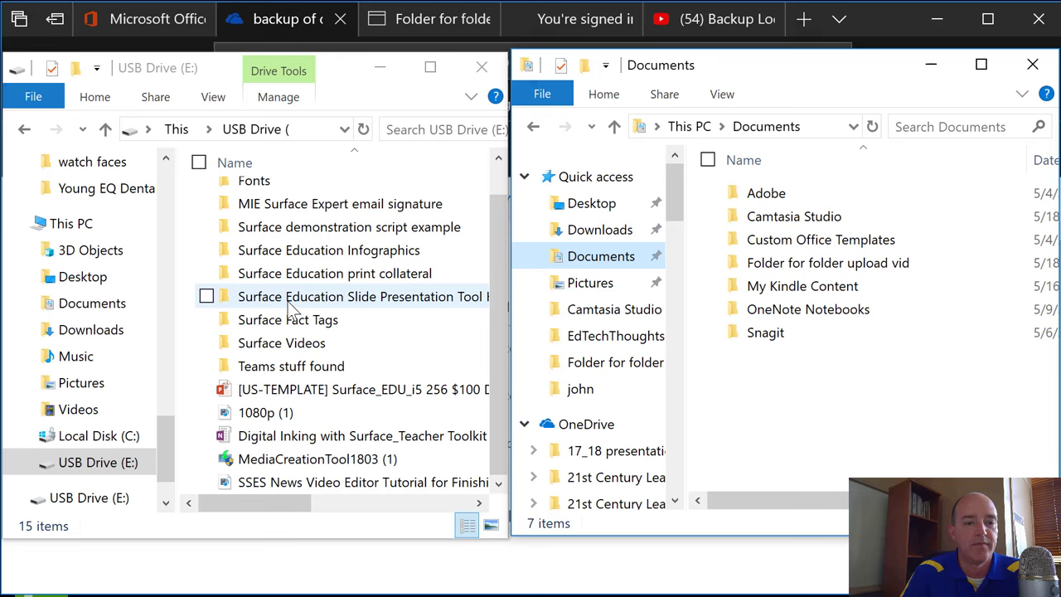
Step: Drag 'Folder for folder upload vid' from Documents onto USB Drive (E:), giving 16 items
{"action": "right_click", "coordinate": [758, 265]}
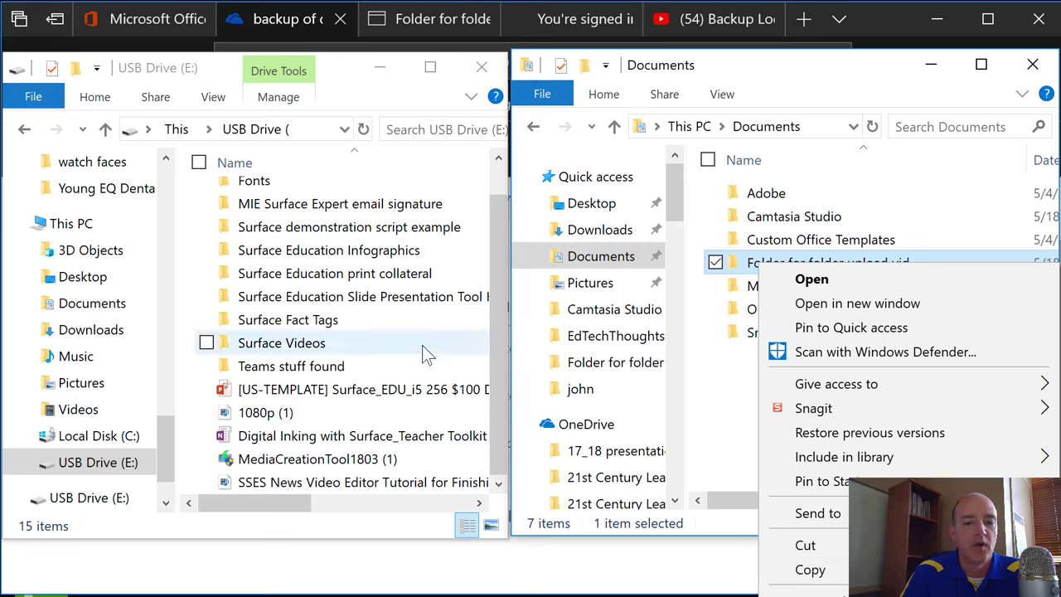
{"action": "left_click", "coordinate": [406, 409]}
{"action": "right_click", "coordinate": [407, 410]}
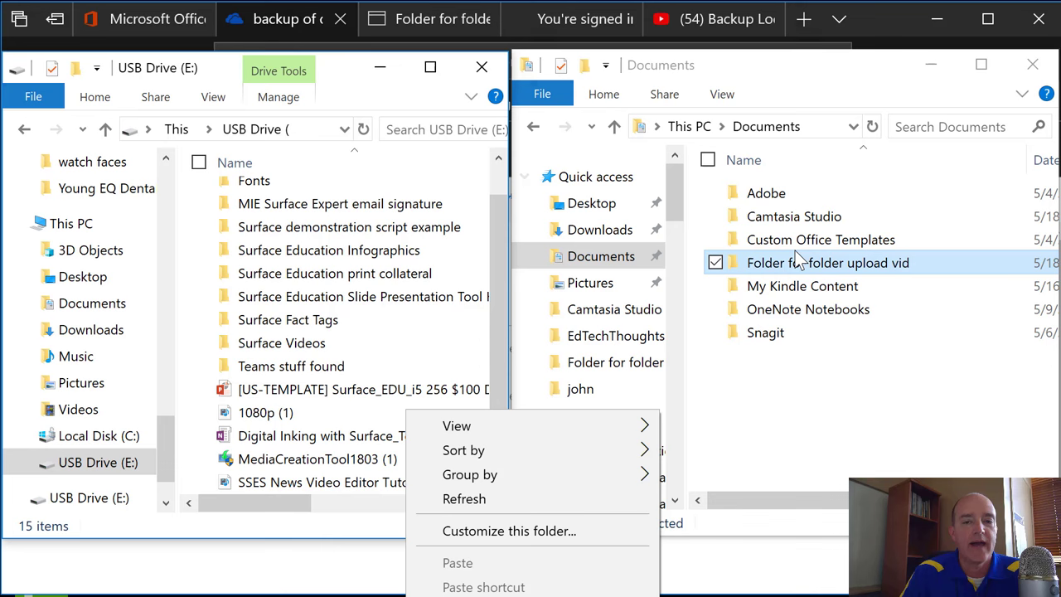
{"action": "left_click", "coordinate": [881, 37]}
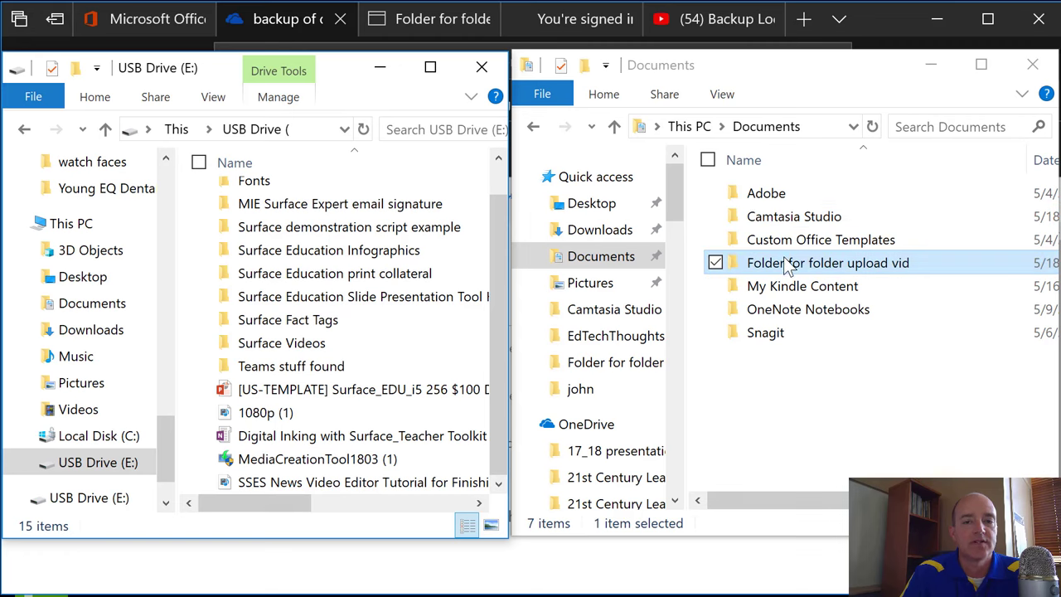
{"action": "left_click", "coordinate": [788, 267]}
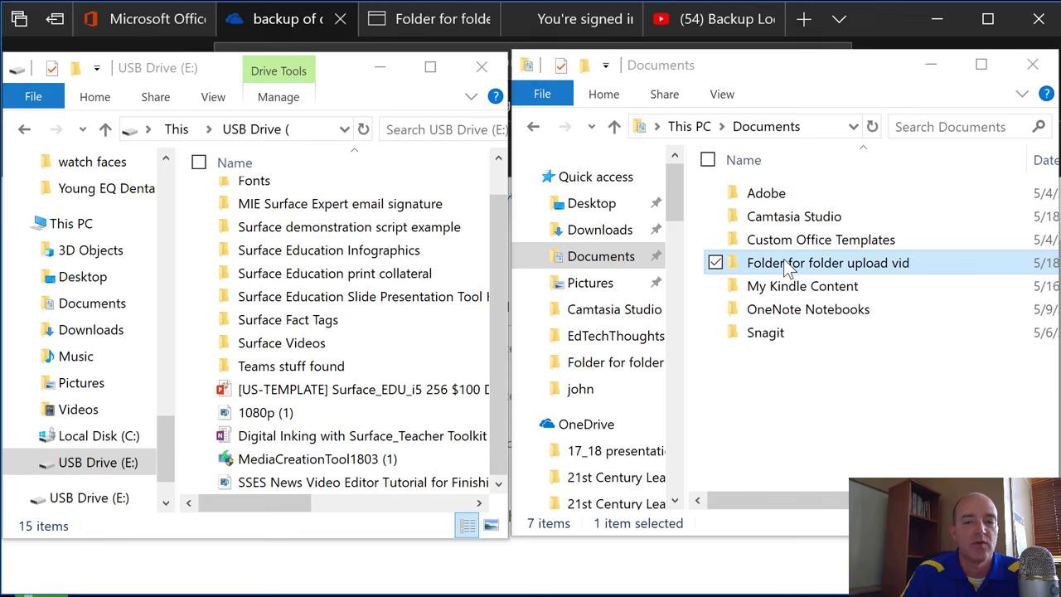
{"action": "mouse_move", "coordinate": [788, 267]}
{"action": "left_mouse_down"}
{"action": "mouse_move", "coordinate": [336, 448]}
{"action": "mouse_move", "coordinate": [274, 260]}
{"action": "mouse_move", "coordinate": [330, 423]}
{"action": "mouse_move", "coordinate": [332, 415]}
{"action": "left_mouse_up"}
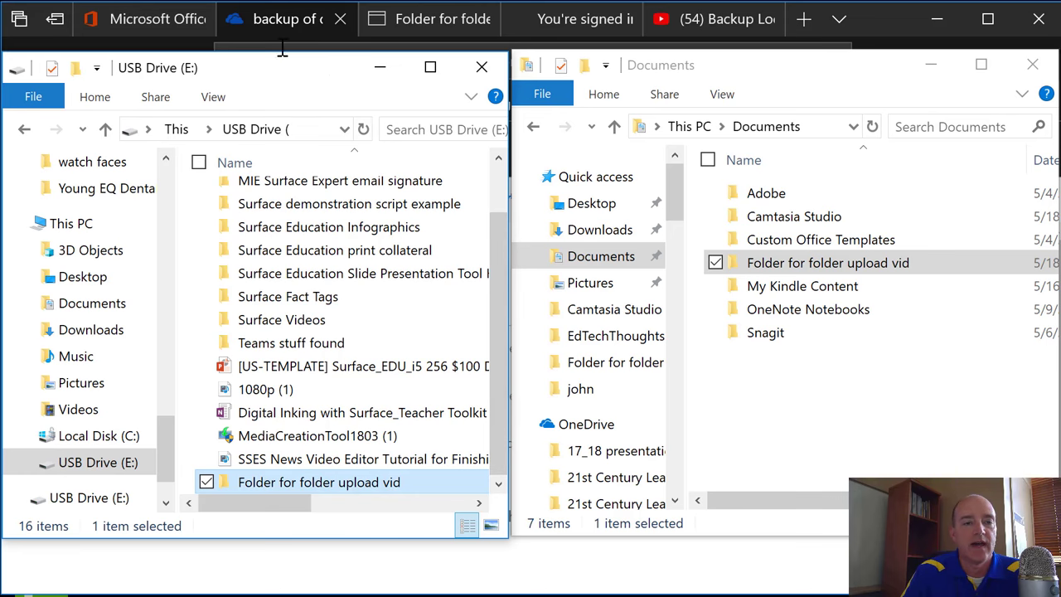
Step: In OneDrive's 'backup of desktop files', select 'Folder for folder upload vid'
{"action": "left_click", "coordinate": [275, 20]}
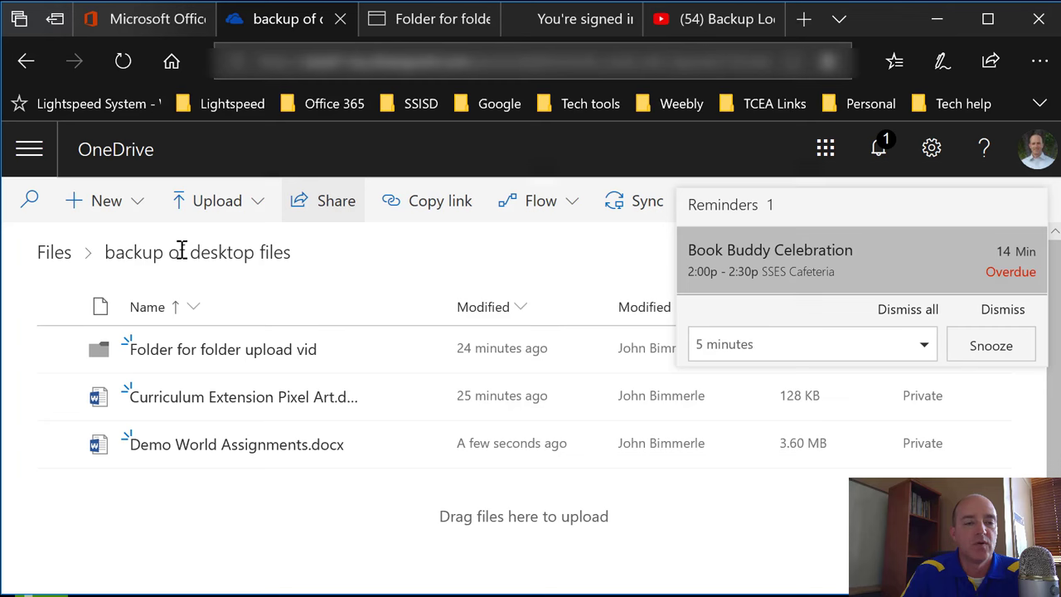
{"action": "mouse_move", "coordinate": [224, 349]}
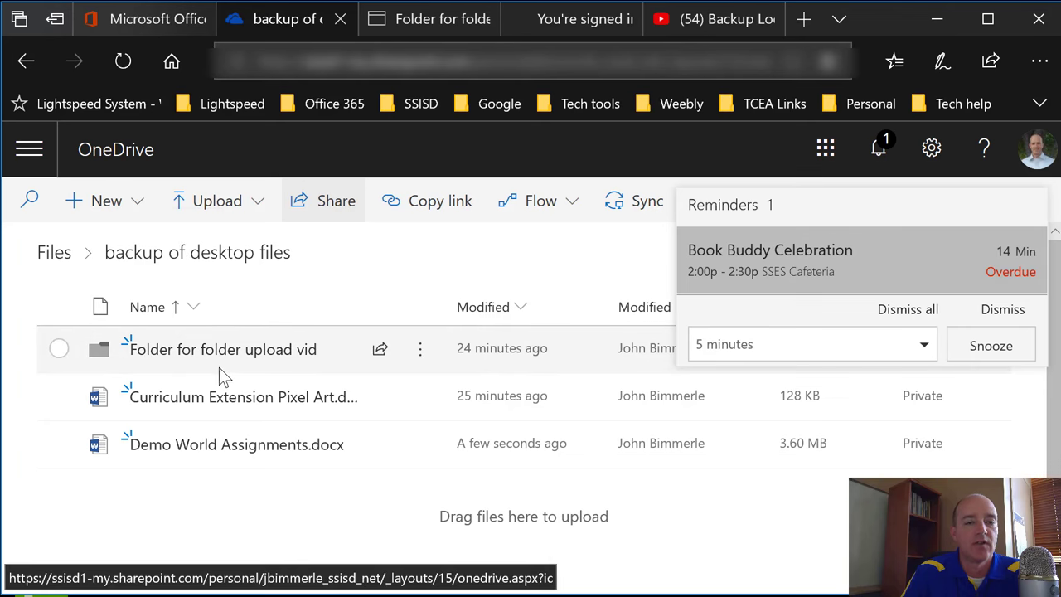
{"action": "left_click_drag", "start_coordinate": [224, 349], "coordinate": [206, 307]}
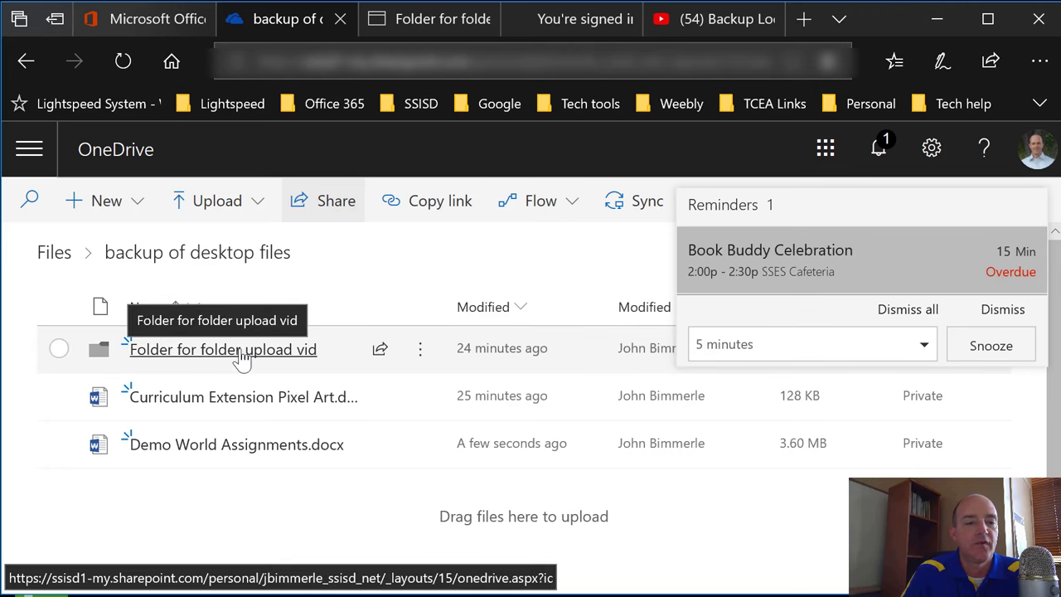
{"action": "left_click", "coordinate": [58, 350]}
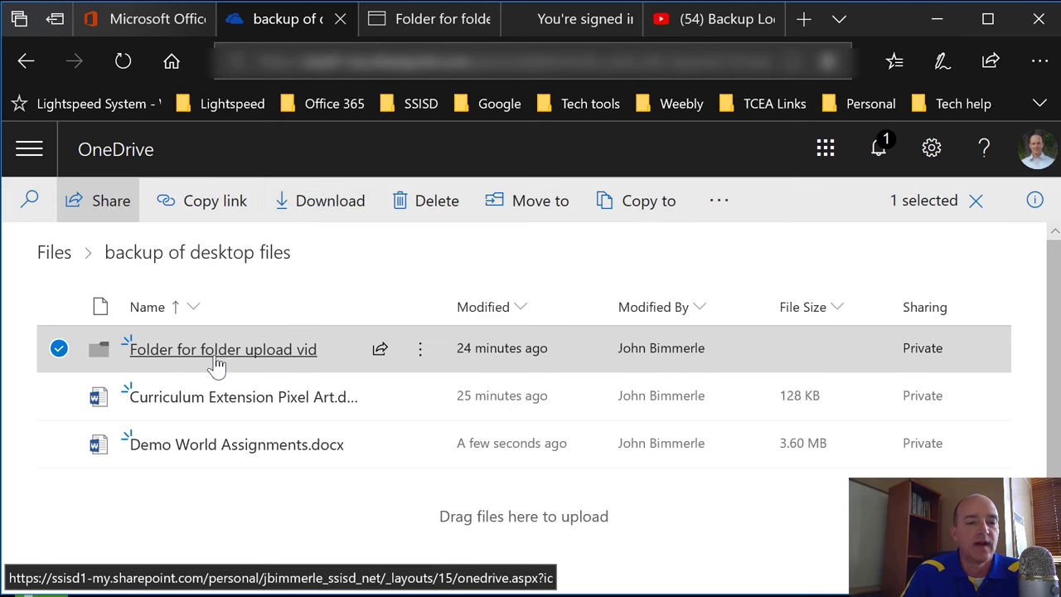
Step: Download the folder as a zip and save OneDrive_2018-05-18.zip to USB Drive (E:)
{"action": "left_click", "coordinate": [345, 214]}
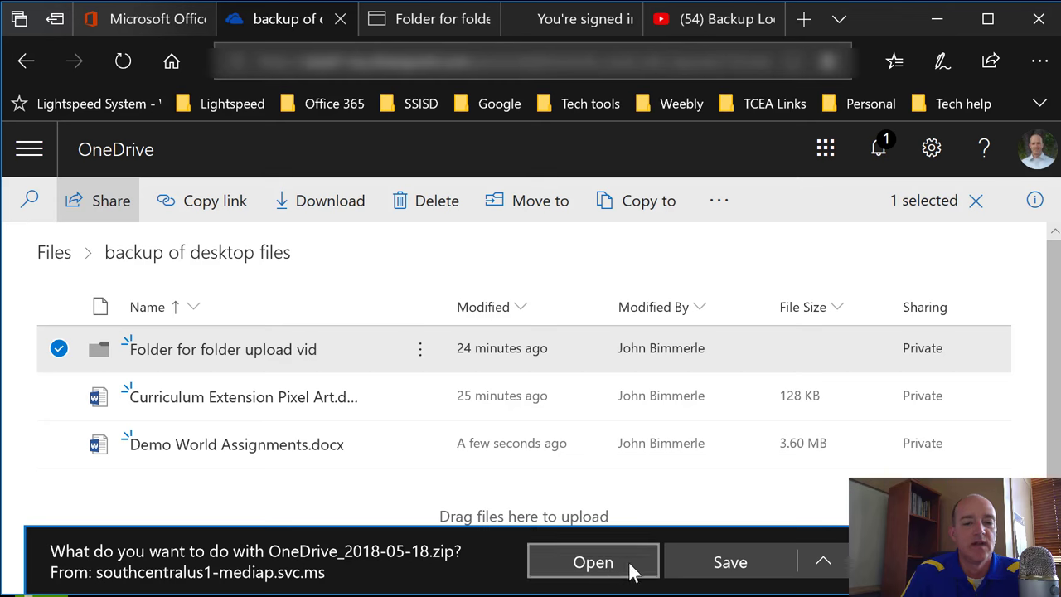
{"action": "left_click", "coordinate": [829, 568]}
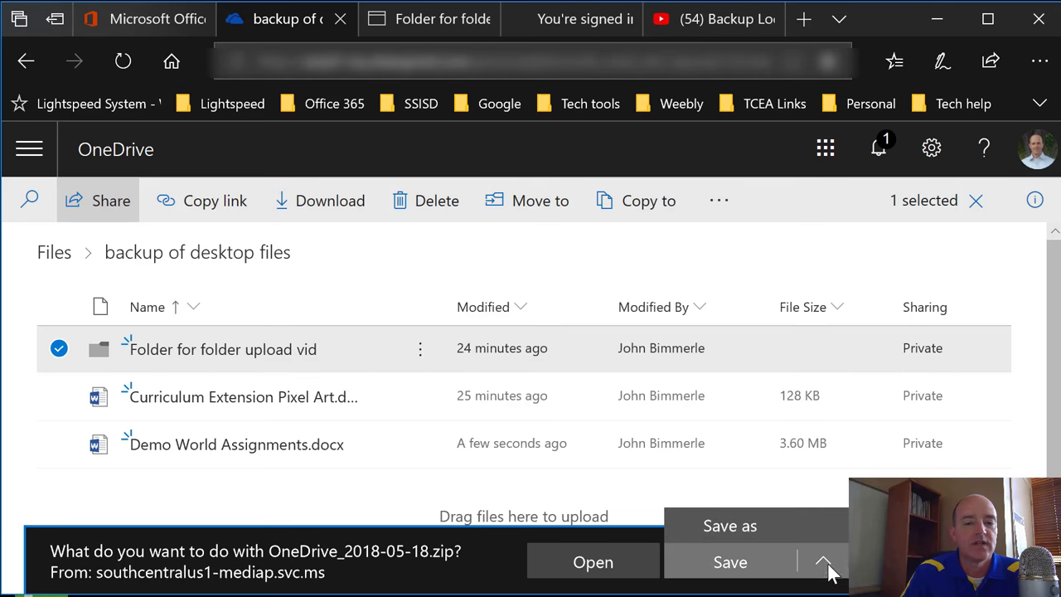
{"action": "left_click", "coordinate": [753, 525]}
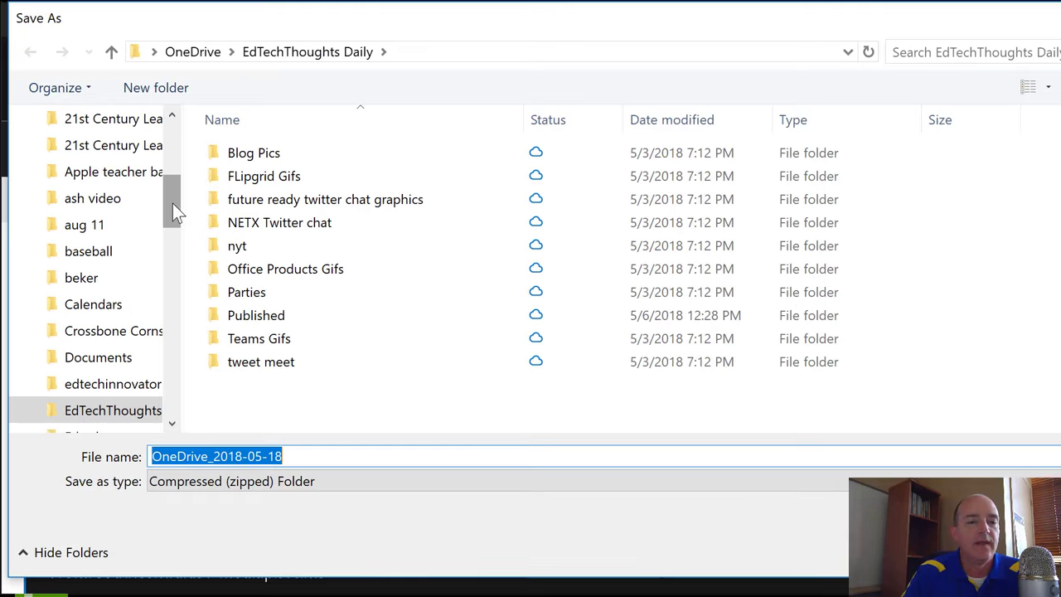
{"action": "left_click_drag", "start_coordinate": [173, 203], "coordinate": [170, 411]}
{"action": "left_click", "coordinate": [73, 371]}
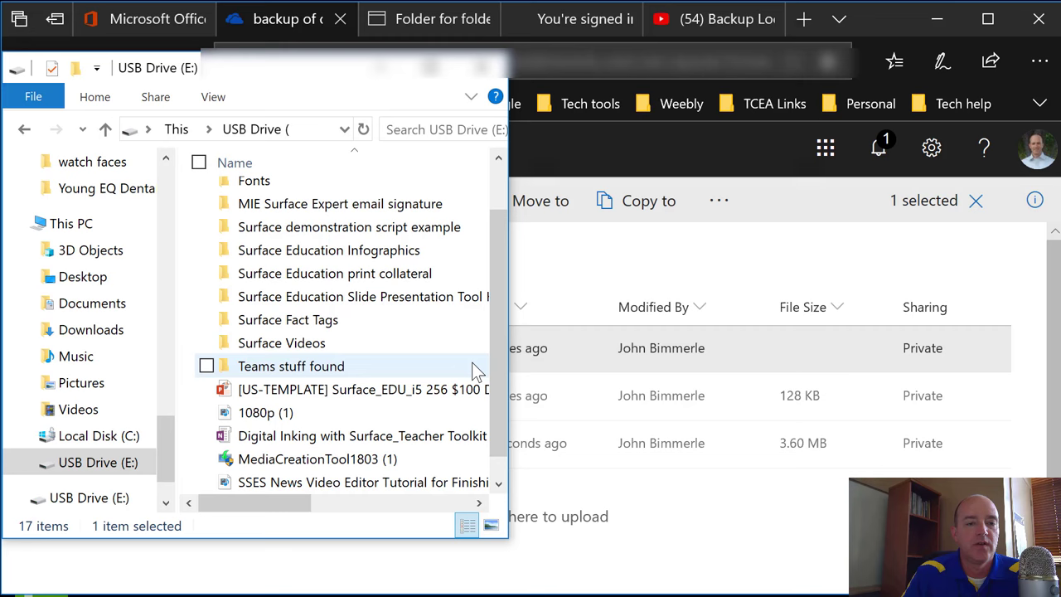
Step: Check the OneDrive_2018-05-18 zip's options on the USB drive, then return to OneDrive
{"action": "left_click_drag", "start_coordinate": [491, 364], "coordinate": [494, 419]}
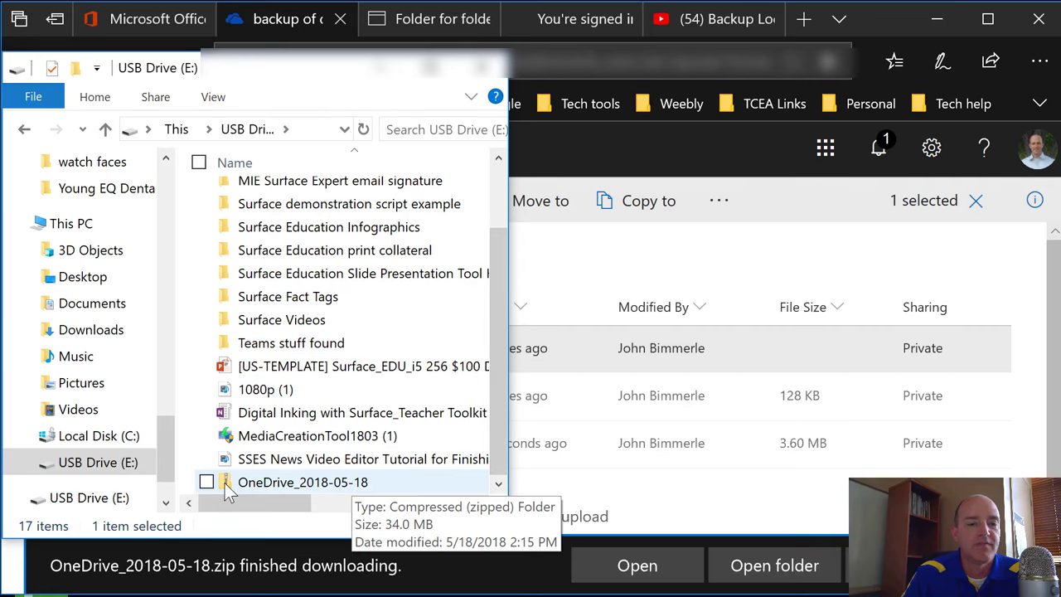
{"action": "right_click", "coordinate": [281, 482]}
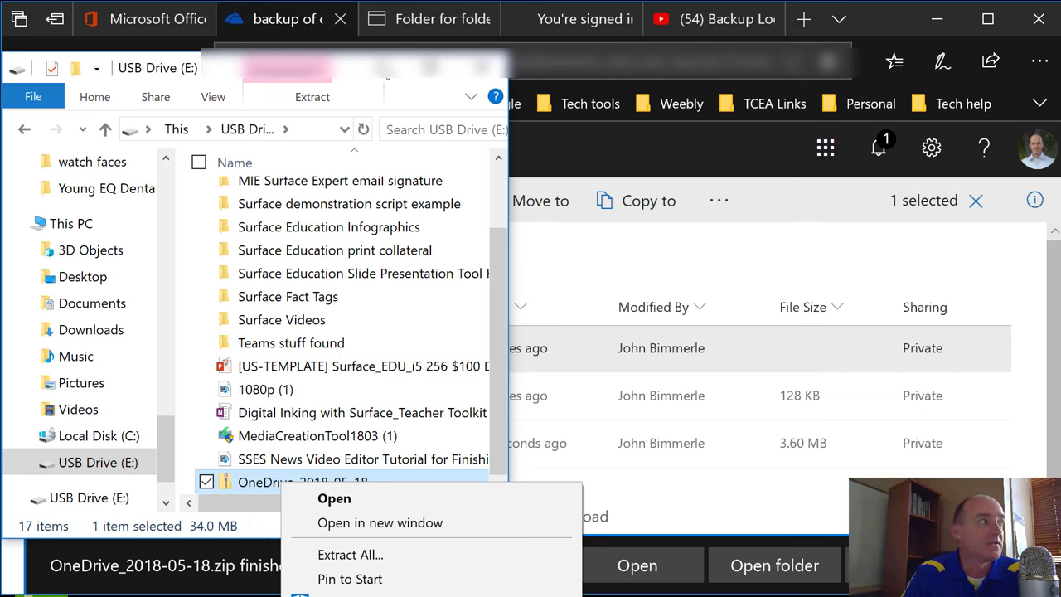
{"action": "key", "text": "Escape"}
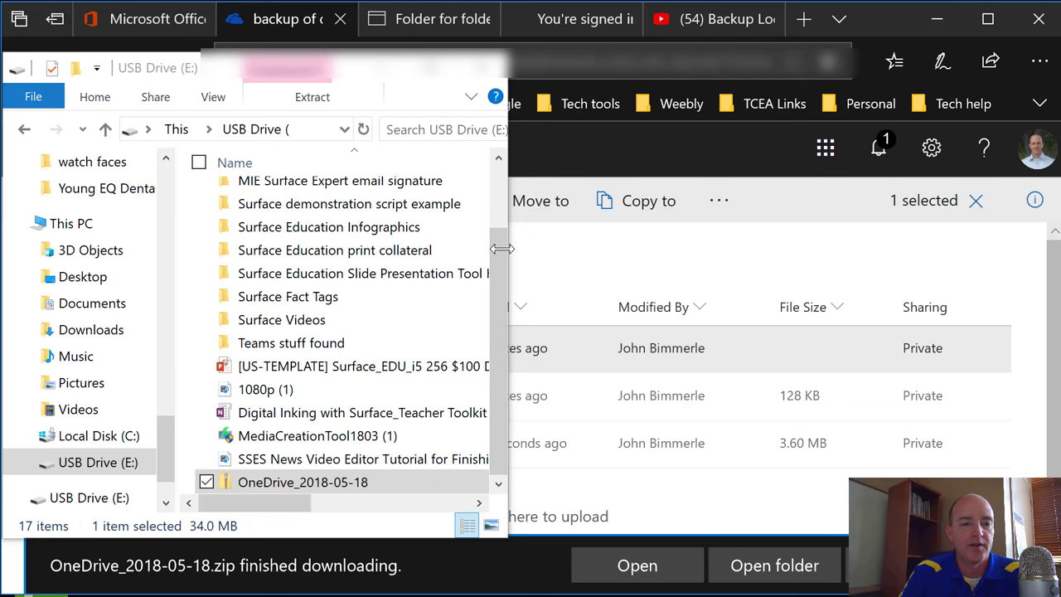
{"action": "left_click", "coordinate": [694, 240]}
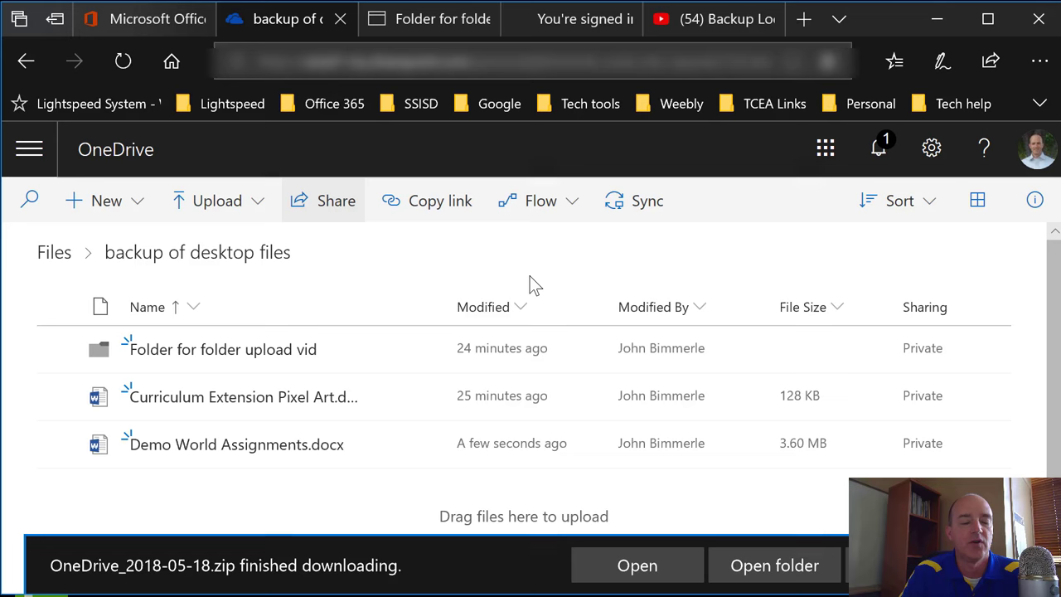